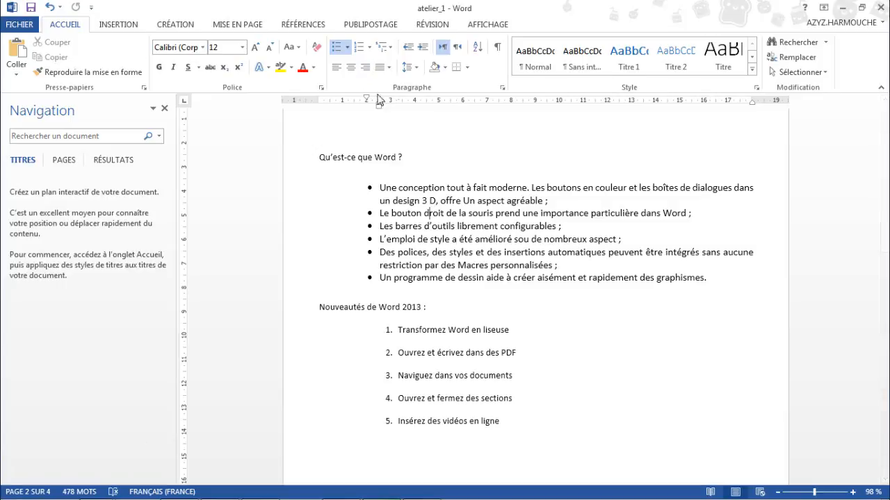
Step: Apply the multicoloured picture bullet from the bullet library to the list under "Qu'est-ce que Word ?"
{"action": "left_click", "coordinate": [348, 47]}
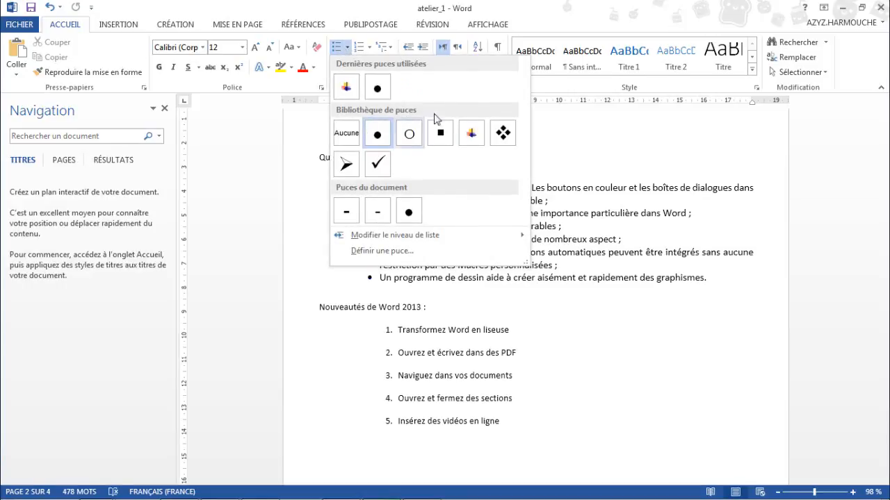
{"action": "left_click", "coordinate": [471, 132]}
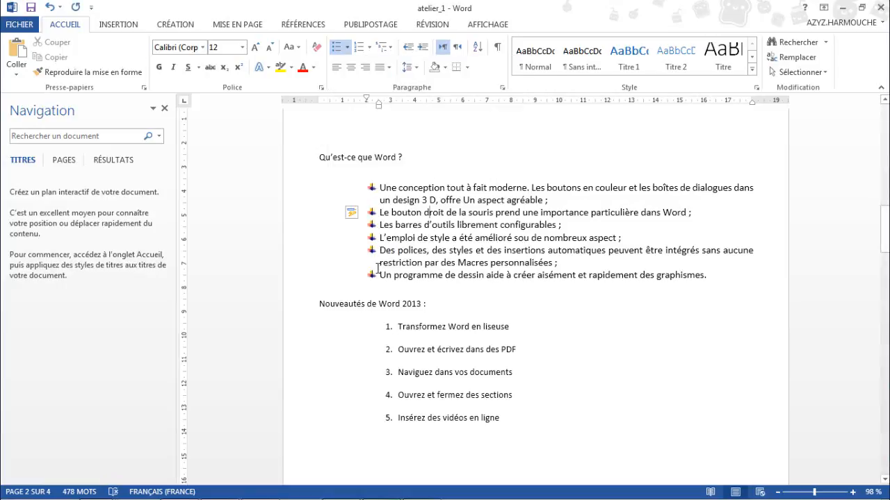
Step: Define a new bullet using the club symbol from the Symbol font (code 167) and apply it to the bulleted list
{"action": "left_click", "coordinate": [347, 46]}
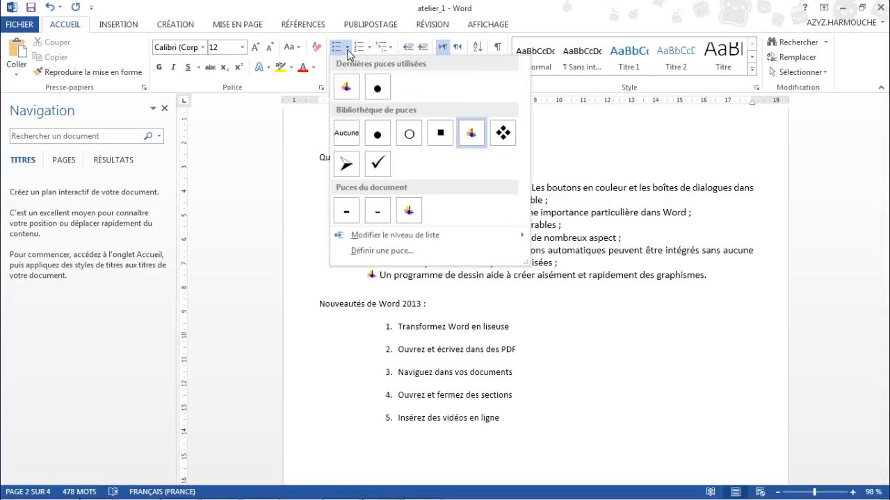
{"action": "left_click", "coordinate": [381, 252]}
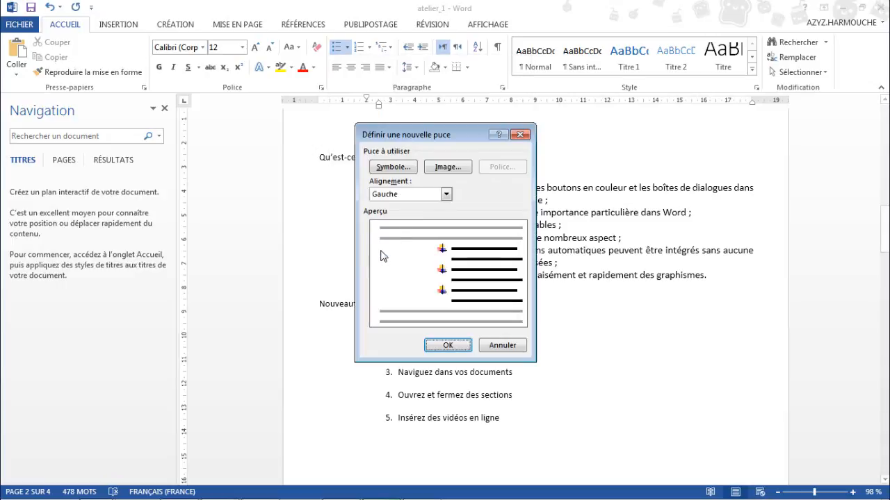
{"action": "left_click_drag", "start_coordinate": [427, 139], "coordinate": [437, 113]}
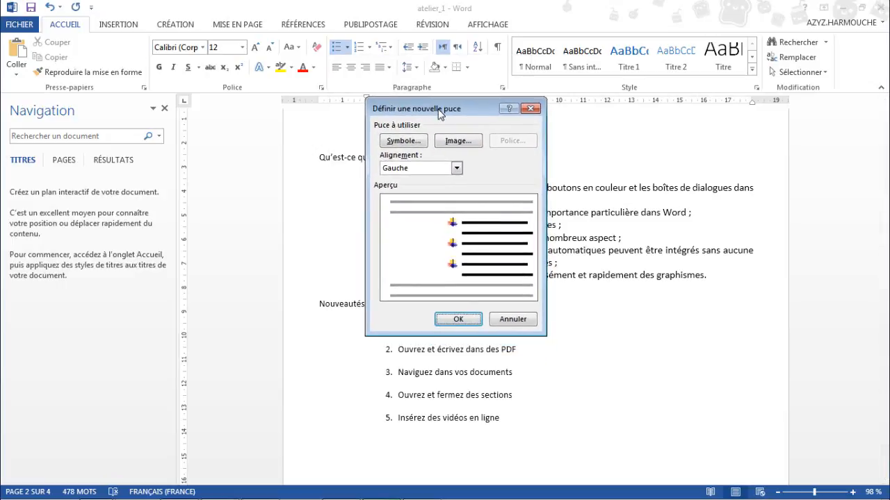
{"action": "left_click", "coordinate": [407, 143]}
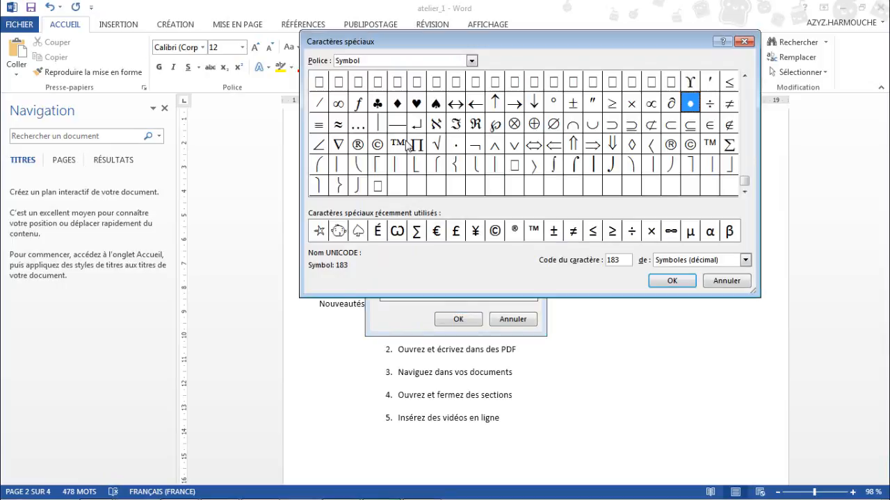
{"action": "left_click_drag", "start_coordinate": [494, 42], "coordinate": [444, 106]}
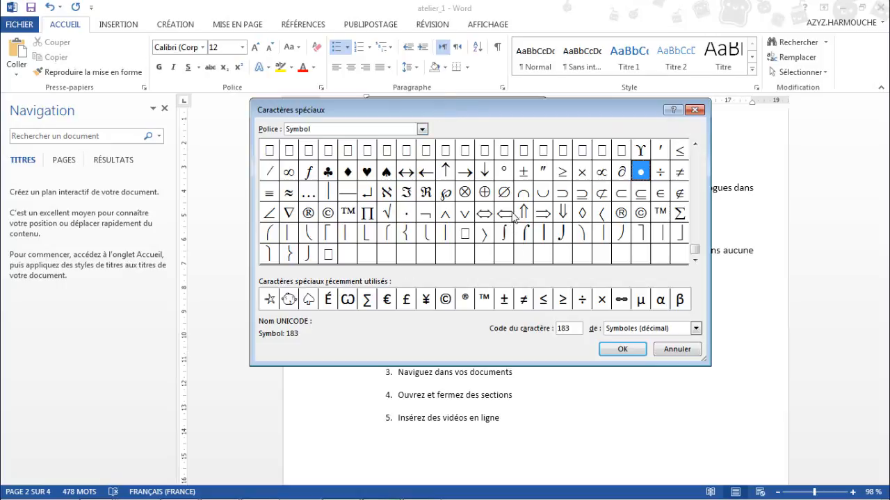
{"action": "left_click", "coordinate": [330, 174]}
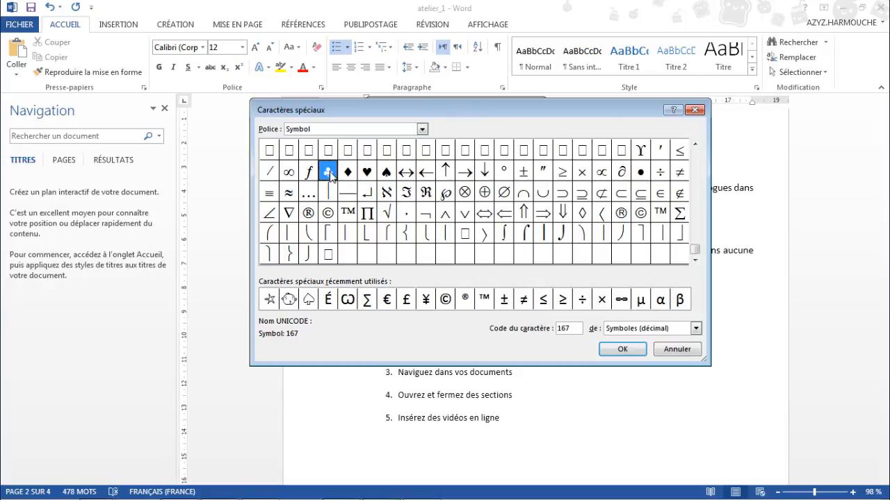
{"action": "left_click", "coordinate": [624, 350]}
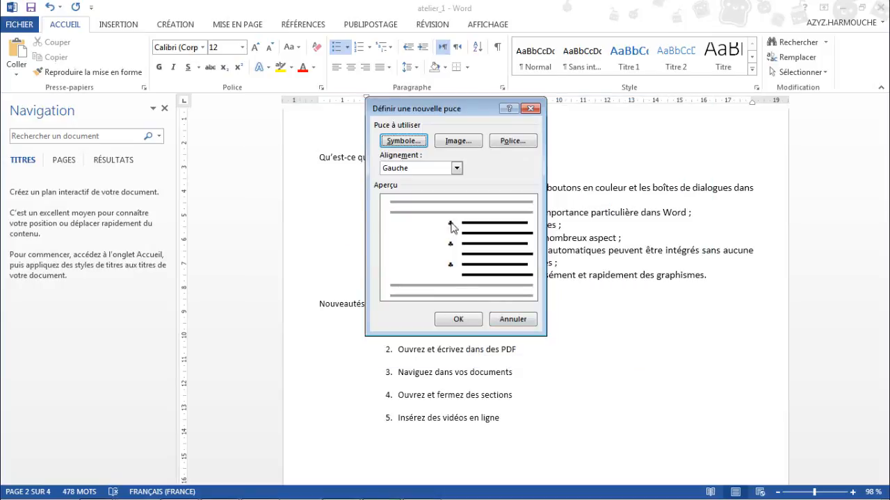
{"action": "left_click", "coordinate": [458, 320]}
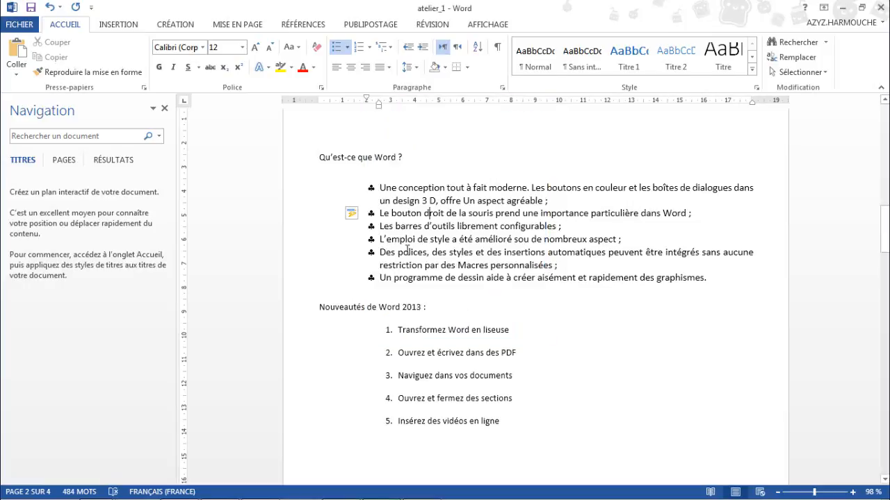
Step: Start defining another symbol bullet for the list and set the symbol font to Wingdings 2
{"action": "left_click", "coordinate": [347, 47]}
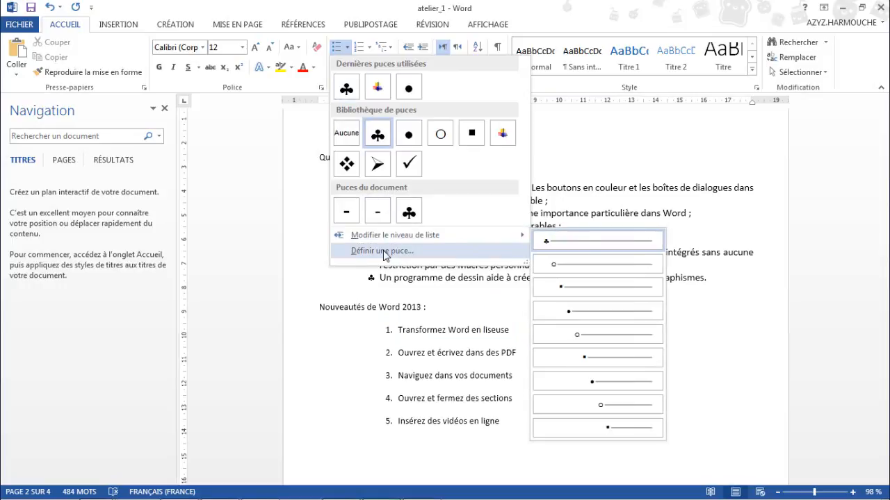
{"action": "left_click", "coordinate": [390, 250]}
{"action": "left_click", "coordinate": [412, 142]}
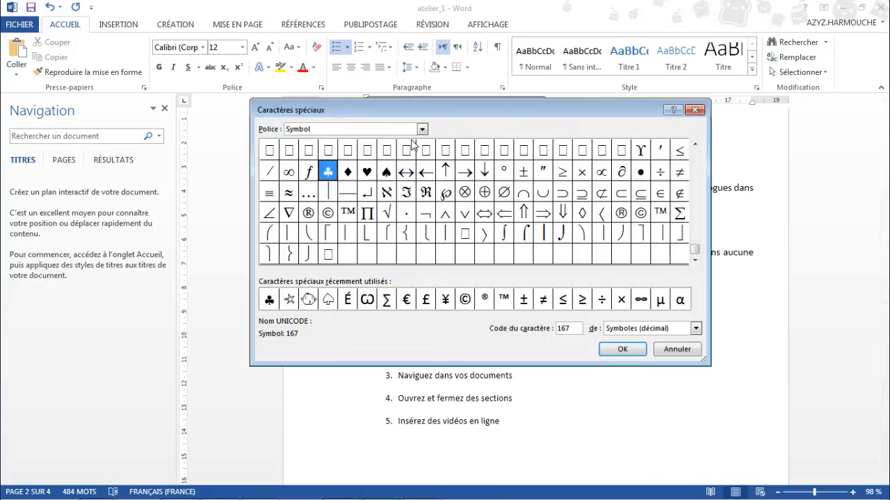
{"action": "left_click", "coordinate": [422, 129]}
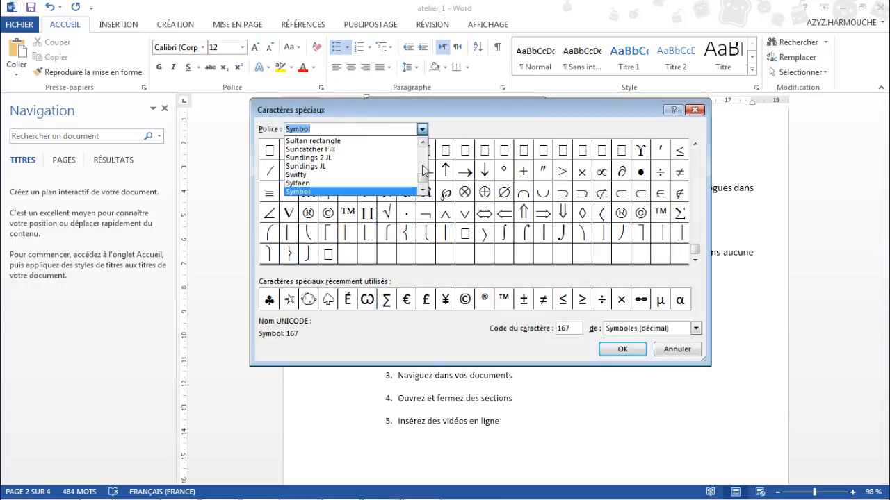
{"action": "left_click_drag", "start_coordinate": [424, 180], "coordinate": [424, 184]}
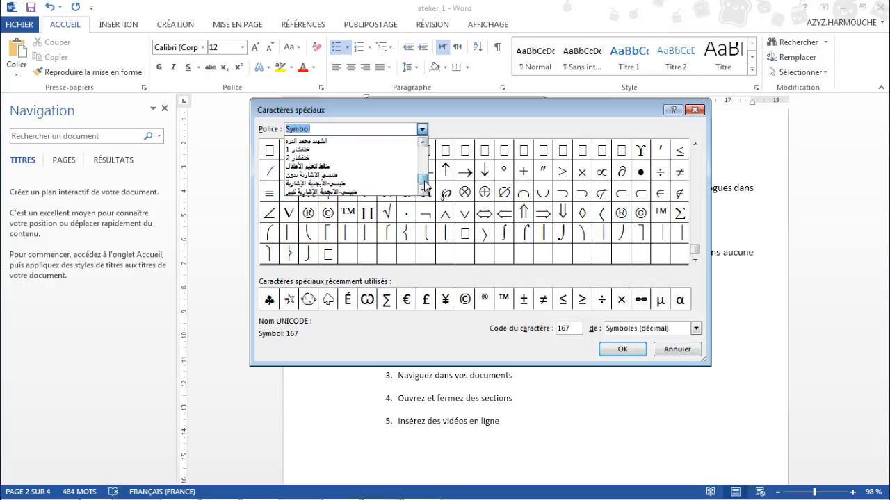
{"action": "left_click", "coordinate": [423, 142]}
{"action": "left_click", "coordinate": [423, 142]}
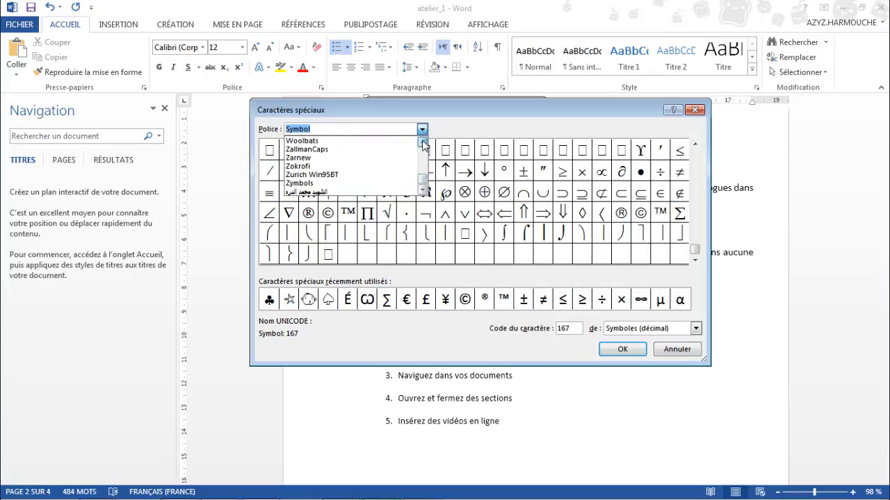
{"action": "left_click", "coordinate": [422, 142]}
{"action": "left_click", "coordinate": [423, 142]}
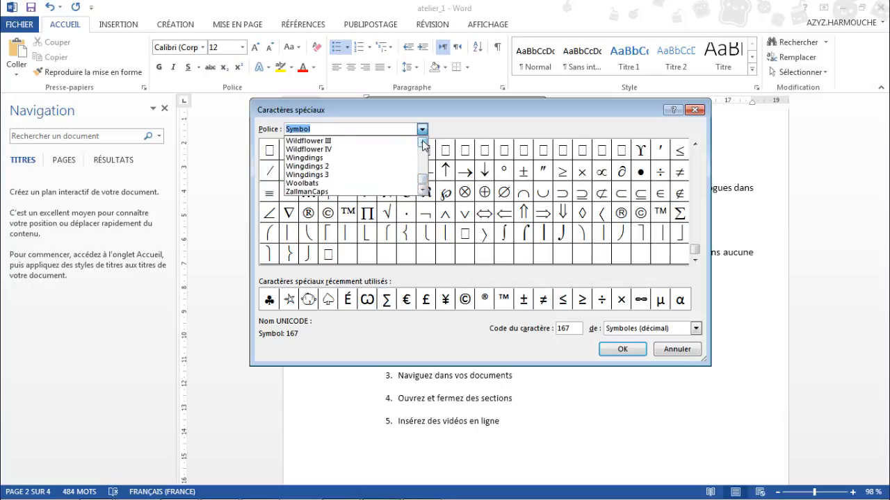
{"action": "left_click", "coordinate": [313, 167]}
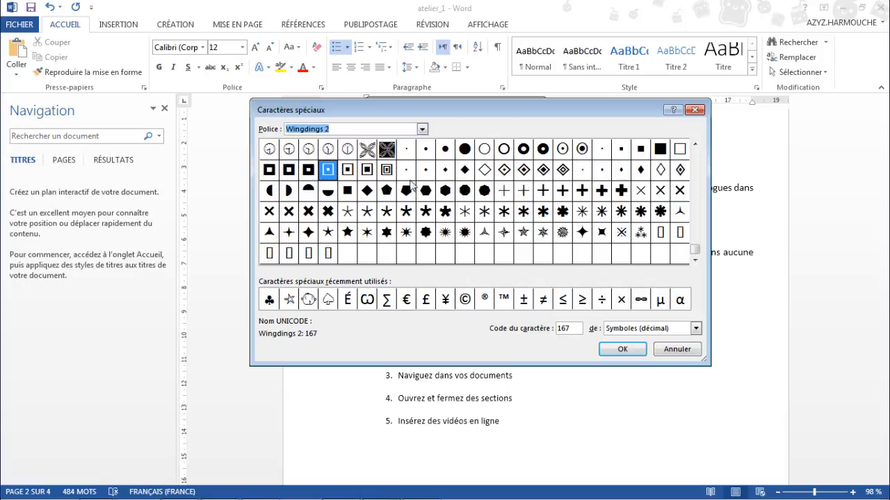
Step: Choose the telephone symbol (code 39) as the new bullet and apply it to the list
{"action": "left_click", "coordinate": [695, 167]}
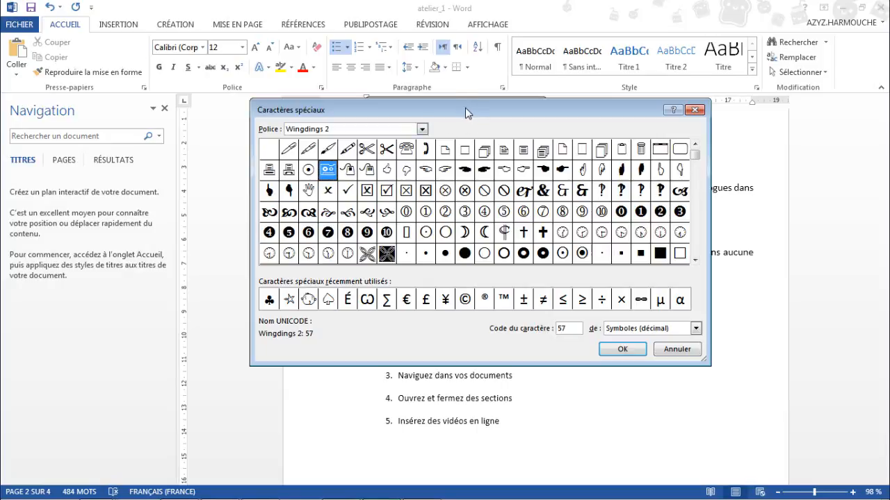
{"action": "mouse_move", "coordinate": [465, 108]}
{"action": "left_mouse_down"}
{"action": "mouse_move", "coordinate": [520, 138]}
{"action": "mouse_move", "coordinate": [516, 198]}
{"action": "mouse_move", "coordinate": [475, 108]}
{"action": "left_mouse_up"}
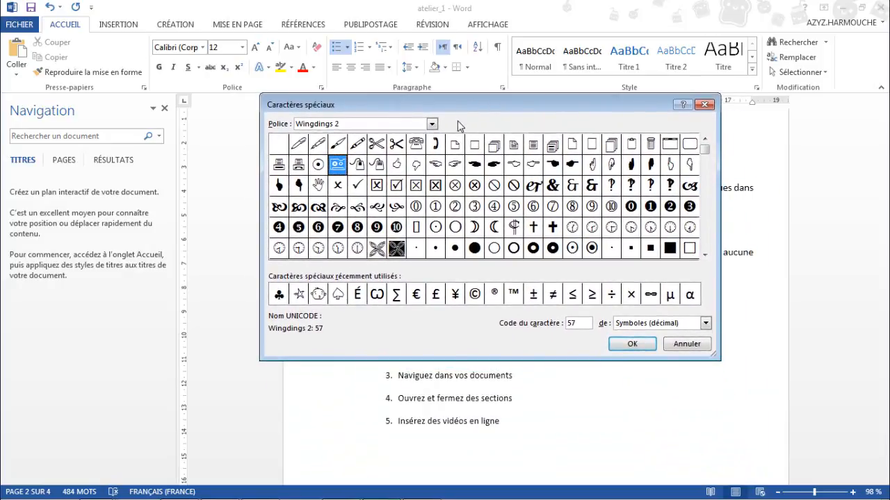
{"action": "left_click", "coordinate": [419, 146]}
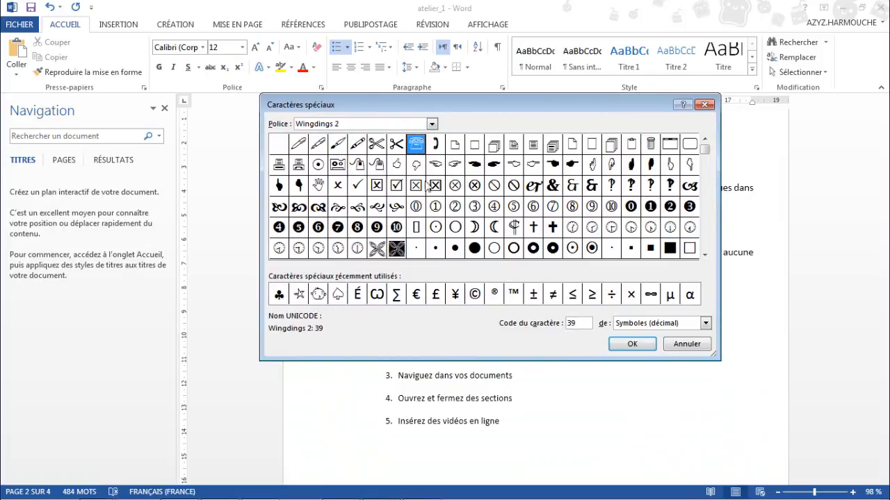
{"action": "left_click", "coordinate": [622, 346]}
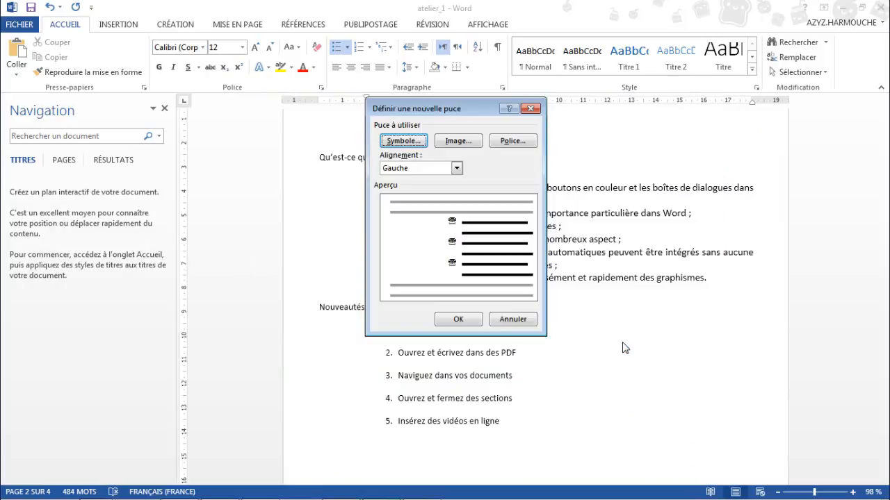
{"action": "left_click", "coordinate": [459, 320]}
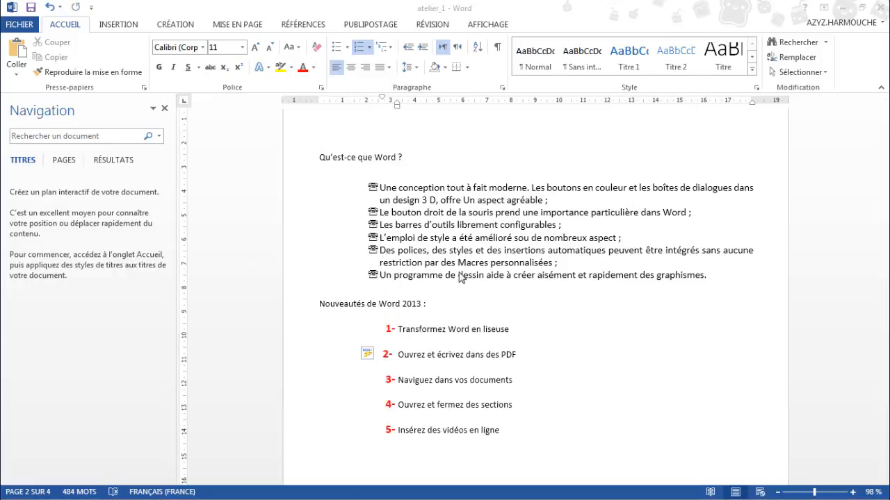
Step: Define a picture bullet for the bulleted list from the image file Microsoft_Word_2013_logo.svg in the Images library
{"action": "left_click", "coordinate": [417, 225]}
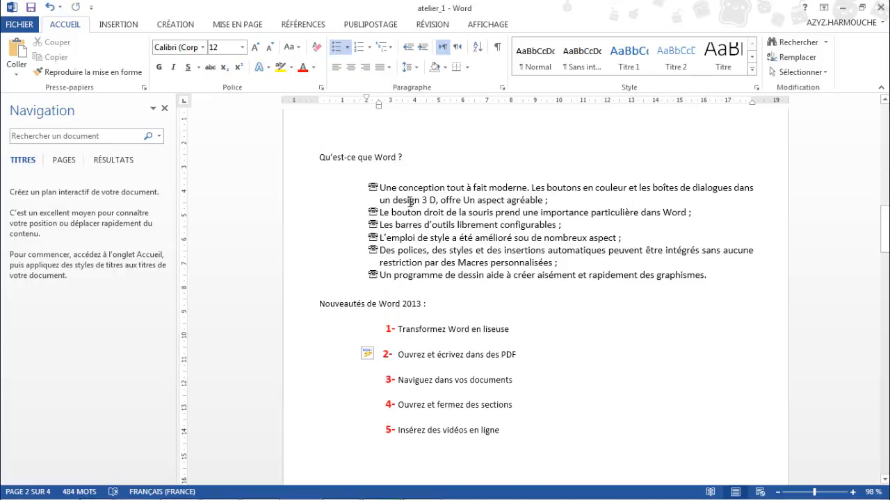
{"action": "left_click", "coordinate": [347, 47]}
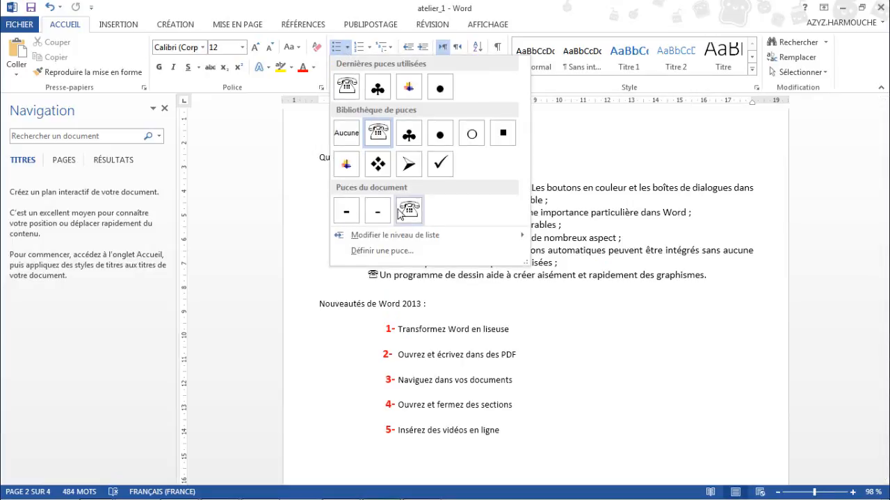
{"action": "left_click", "coordinate": [378, 252]}
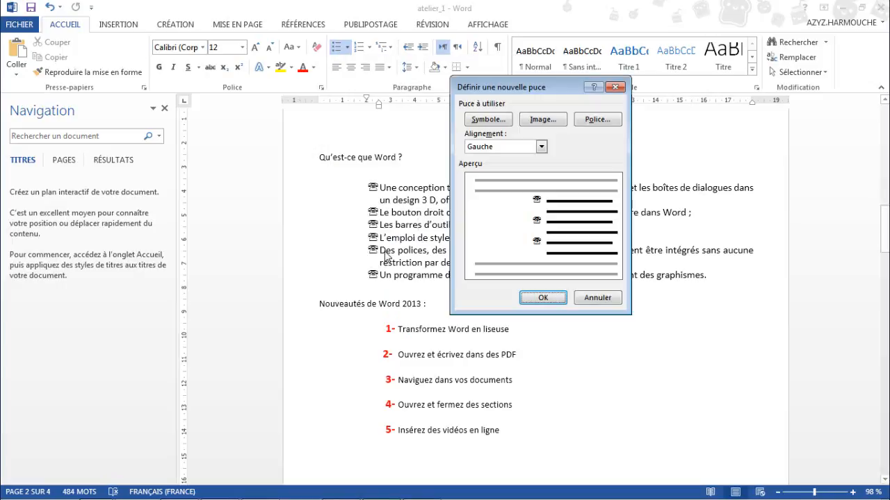
{"action": "left_click", "coordinate": [544, 120]}
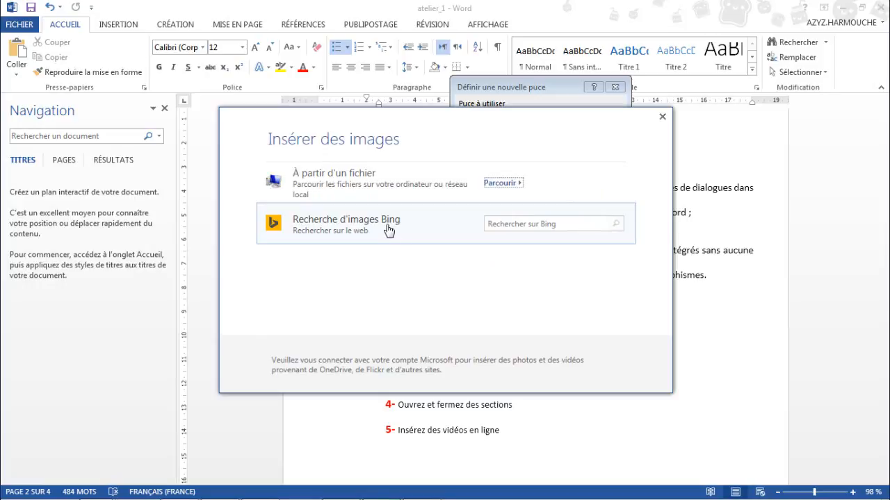
{"action": "left_click", "coordinate": [357, 183]}
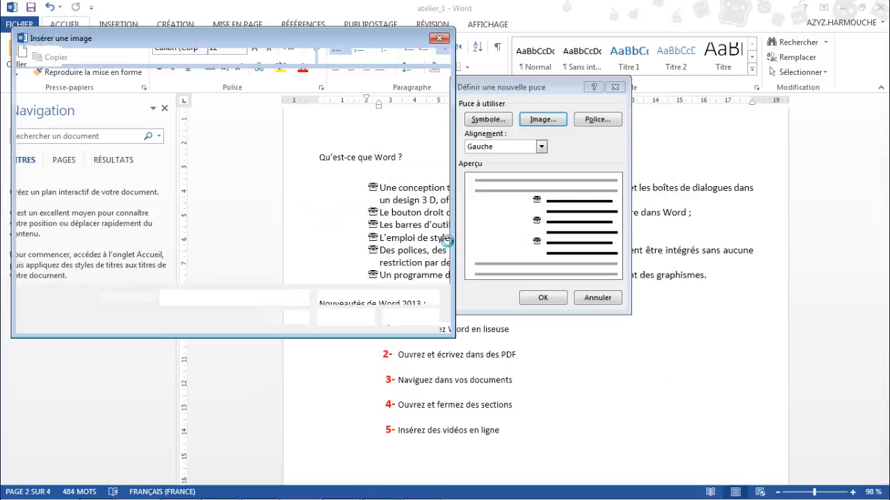
{"action": "left_click_drag", "start_coordinate": [446, 236], "coordinate": [446, 247]}
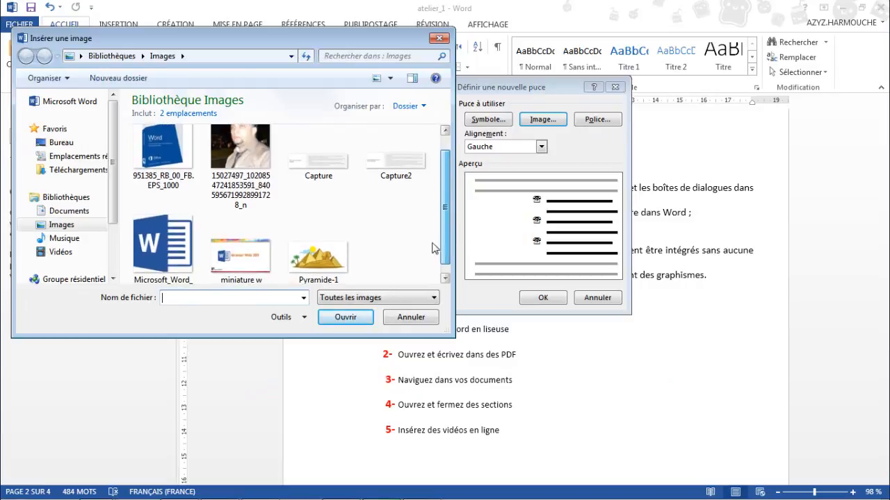
{"action": "left_click", "coordinate": [163, 240]}
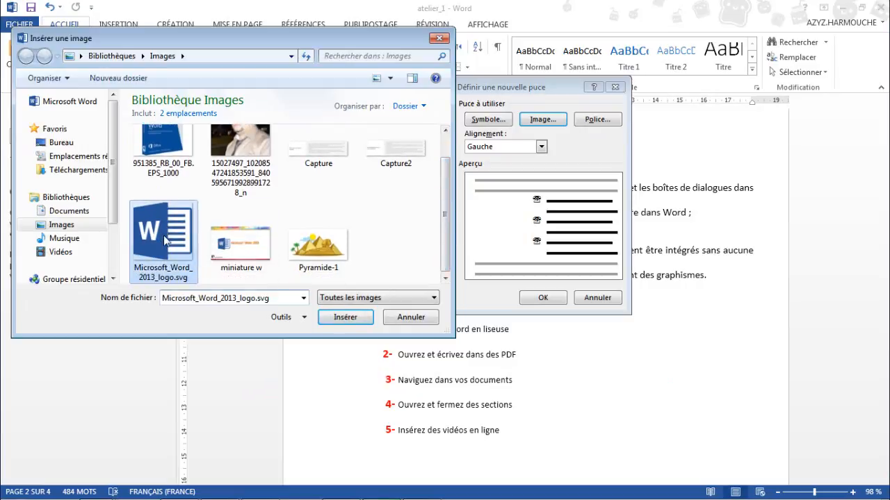
{"action": "left_click", "coordinate": [339, 317]}
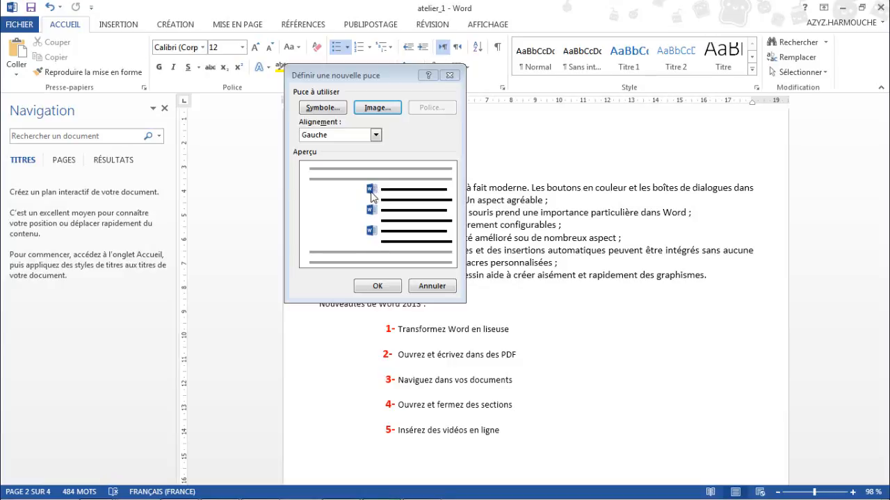
{"action": "left_click", "coordinate": [377, 285]}
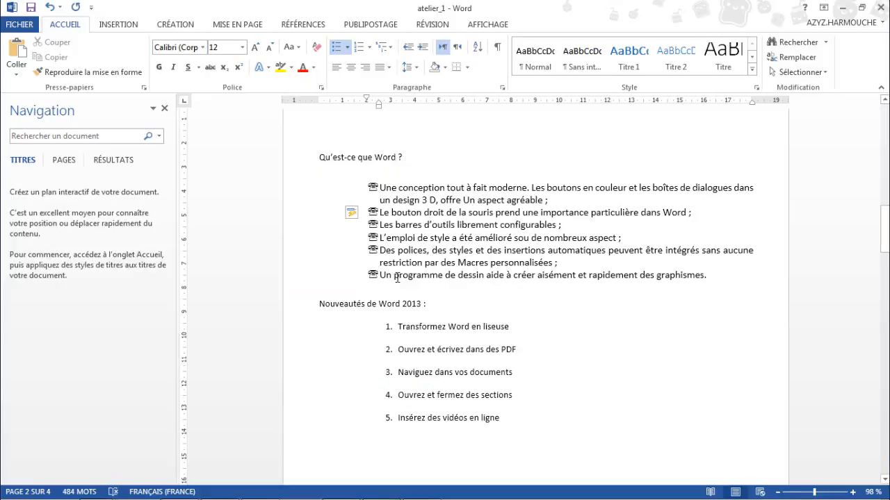
{"action": "left_click", "coordinate": [347, 46]}
{"action": "mouse_move", "coordinate": [379, 239]}
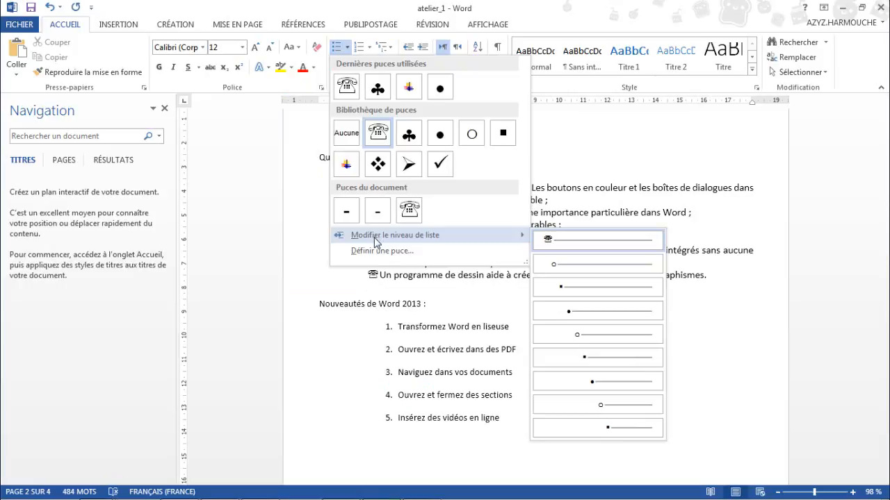
{"action": "left_click", "coordinate": [581, 204]}
Step: Apply the document's "1-, 2-, 3-" numbering format to the numbered list under "Nouveautés de Word 2013"
{"action": "left_click", "coordinate": [432, 353]}
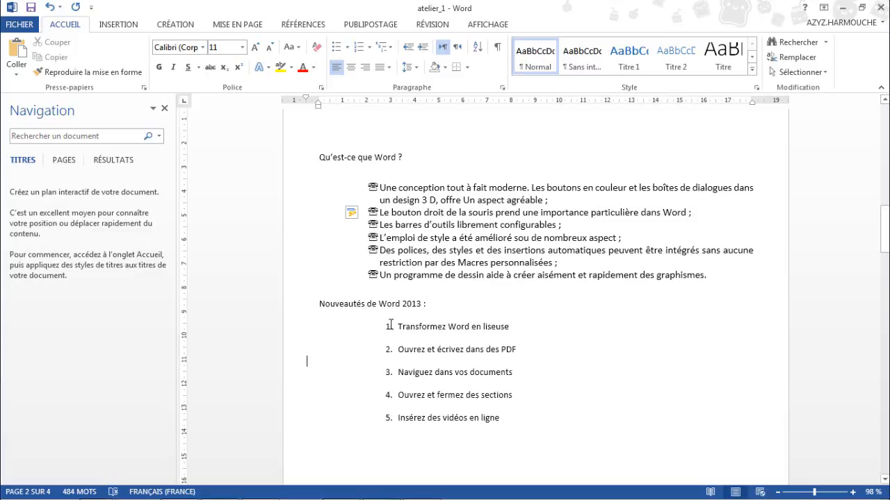
{"action": "left_click", "coordinate": [438, 350]}
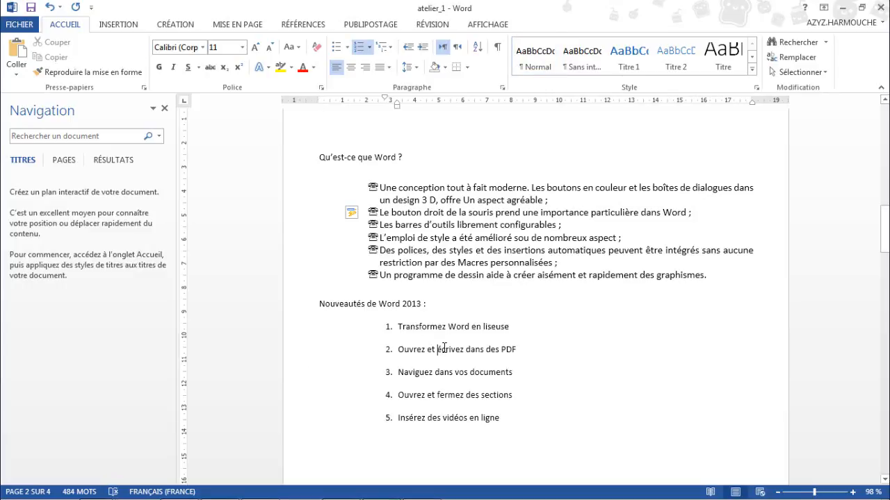
{"action": "left_click", "coordinate": [370, 47]}
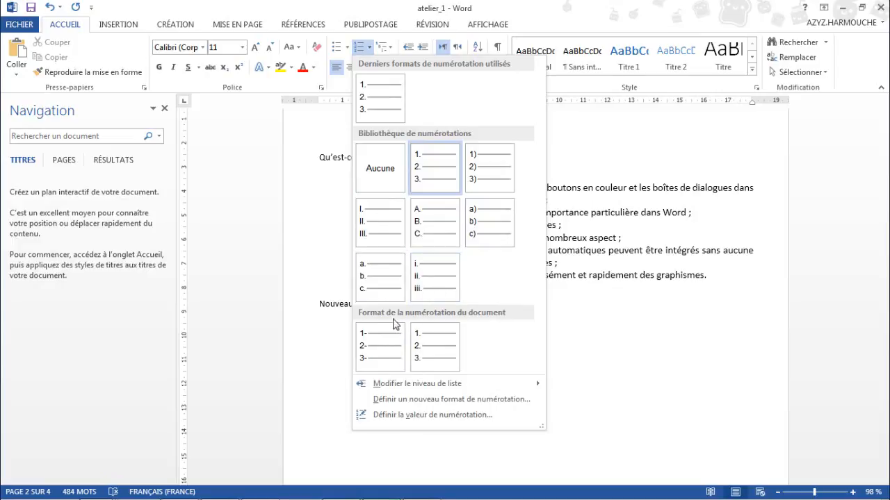
{"action": "left_click", "coordinate": [379, 343]}
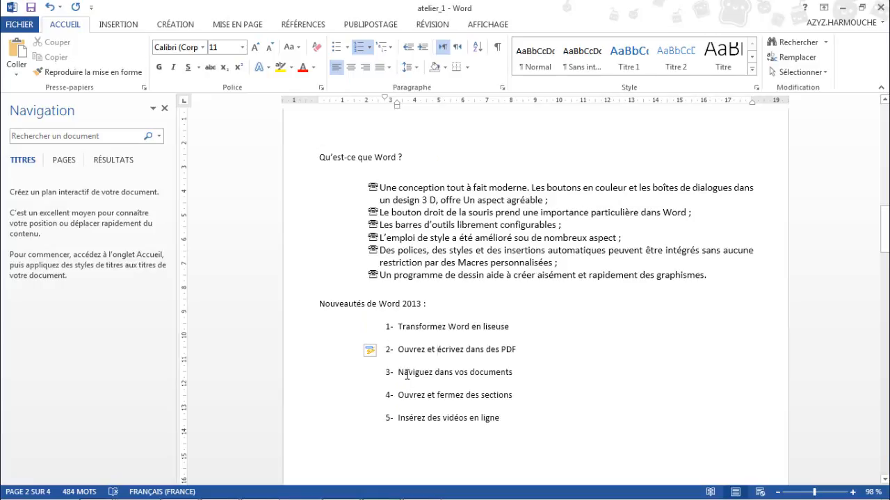
Step: Start defining a new number format for the numbered list and review the number styles, keeping 1, 2, 3, …
{"action": "left_click", "coordinate": [369, 47]}
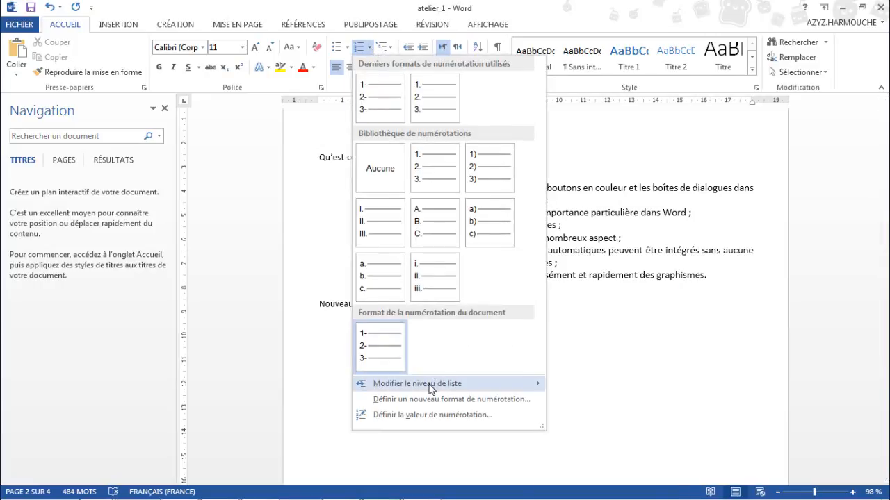
{"action": "mouse_move", "coordinate": [429, 388]}
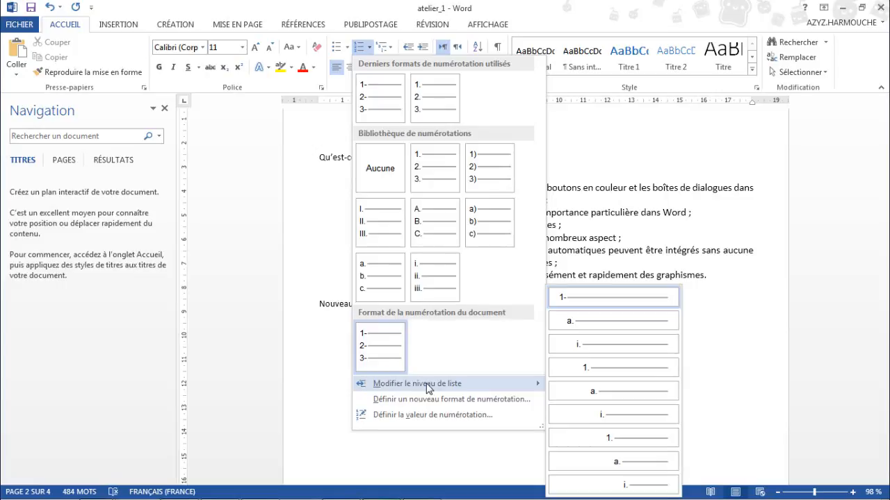
{"action": "left_click", "coordinate": [481, 406]}
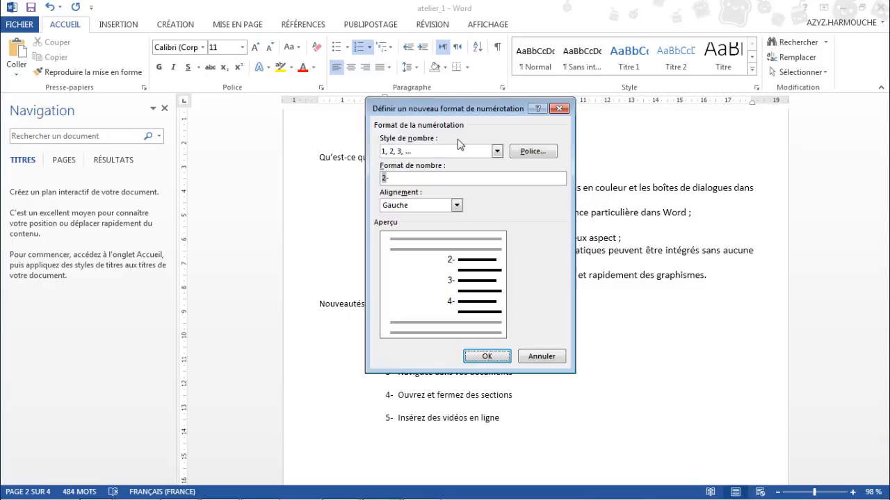
{"action": "left_click", "coordinate": [496, 151]}
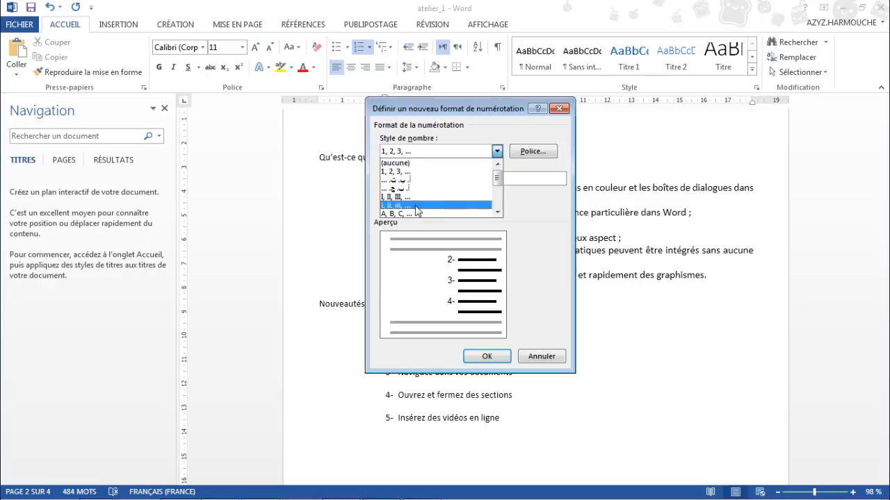
{"action": "mouse_move", "coordinate": [498, 175]}
{"action": "left_mouse_down"}
{"action": "mouse_move", "coordinate": [499, 193]}
{"action": "mouse_move", "coordinate": [498, 166]}
{"action": "left_mouse_up"}
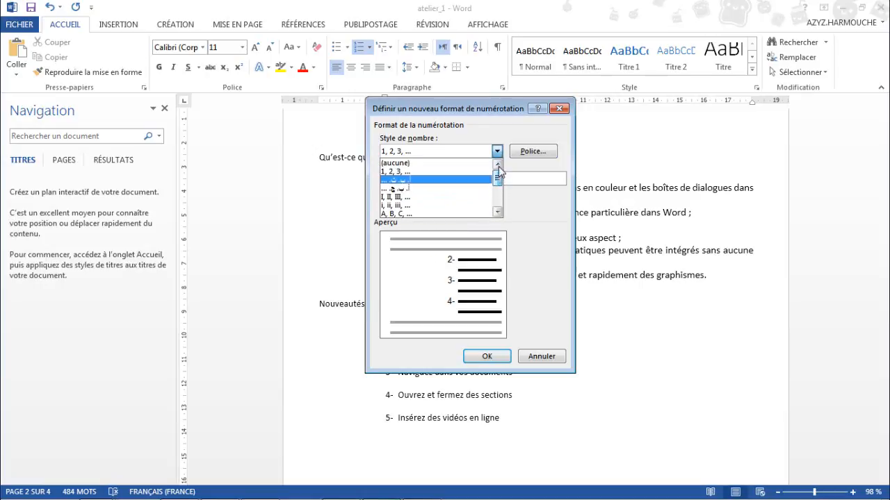
{"action": "left_click", "coordinate": [496, 138]}
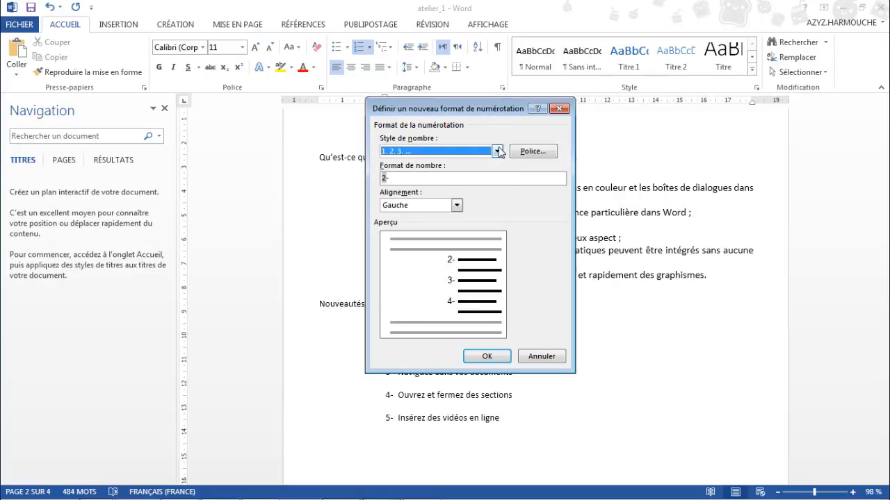
Step: Set the font of the list numbers to bold (Gras), size 14
{"action": "left_click", "coordinate": [533, 153]}
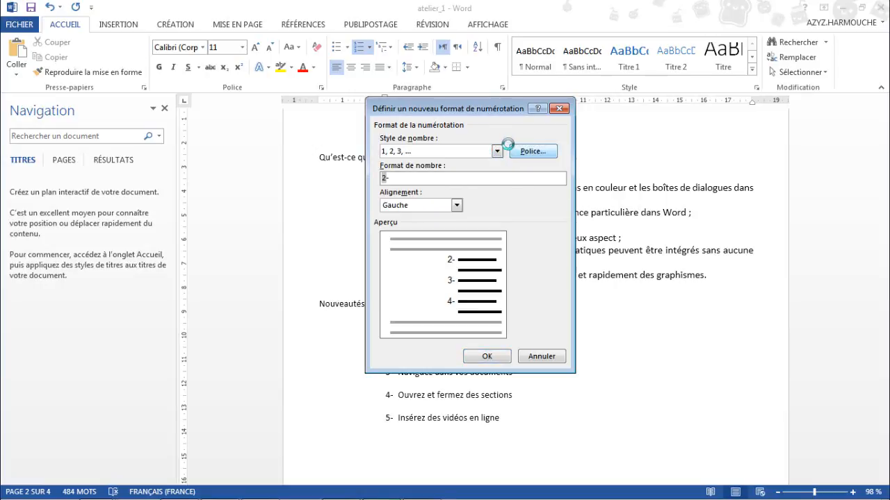
{"action": "left_click", "coordinate": [250, 159]}
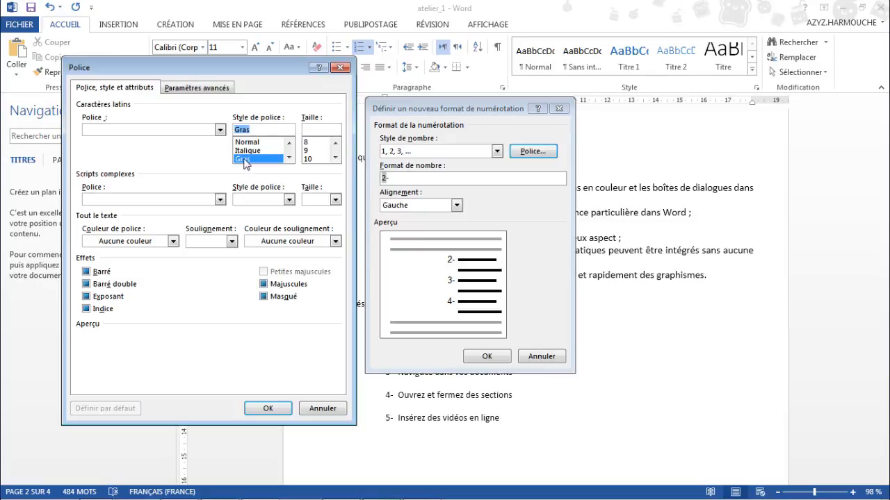
{"action": "left_click_drag", "start_coordinate": [232, 70], "coordinate": [221, 64]}
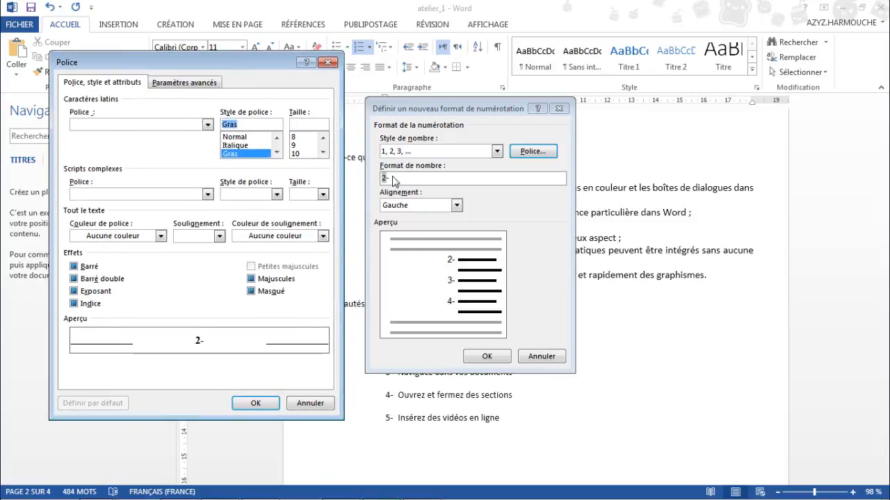
{"action": "left_click", "coordinate": [322, 152]}
{"action": "left_click", "coordinate": [322, 152]}
{"action": "left_click", "coordinate": [322, 152]}
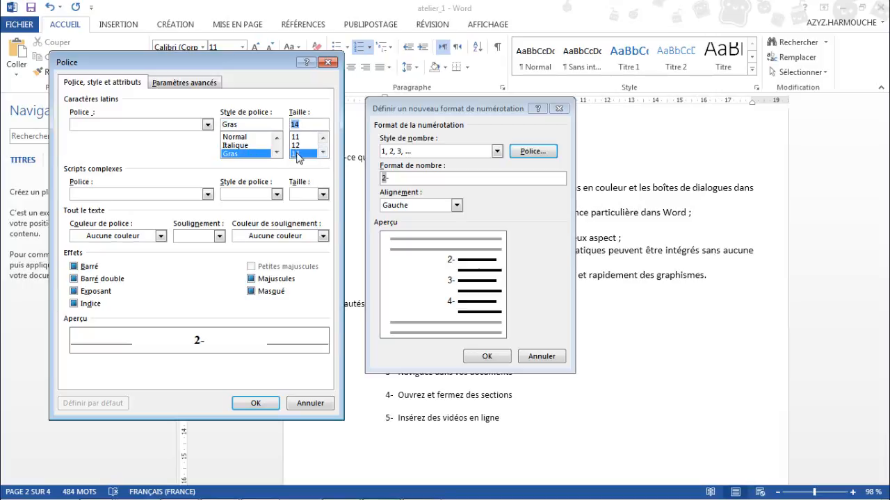
Step: Set the font colour of the list numbers to standard red and apply the new number format to the list
{"action": "left_click", "coordinate": [162, 237]}
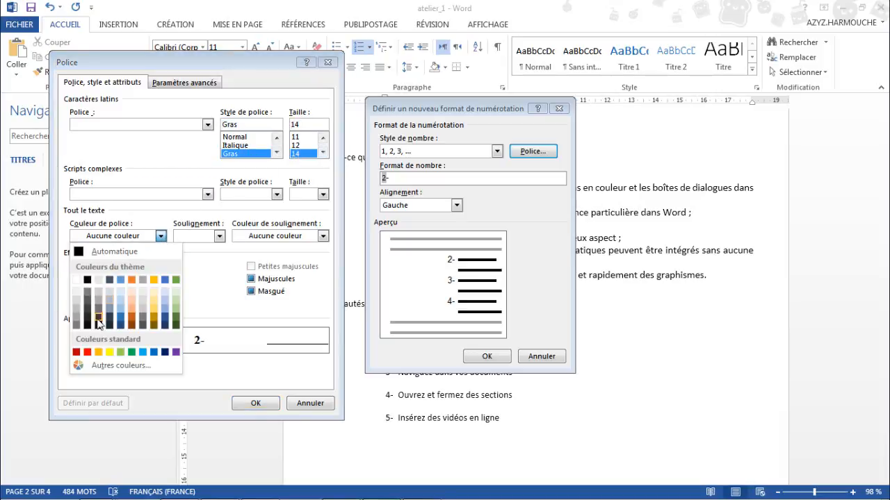
{"action": "left_click", "coordinate": [88, 351]}
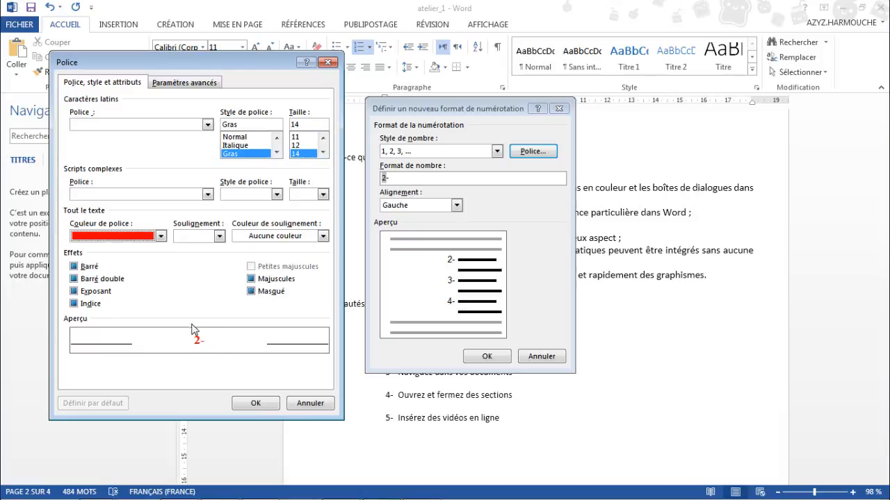
{"action": "left_click", "coordinate": [254, 403]}
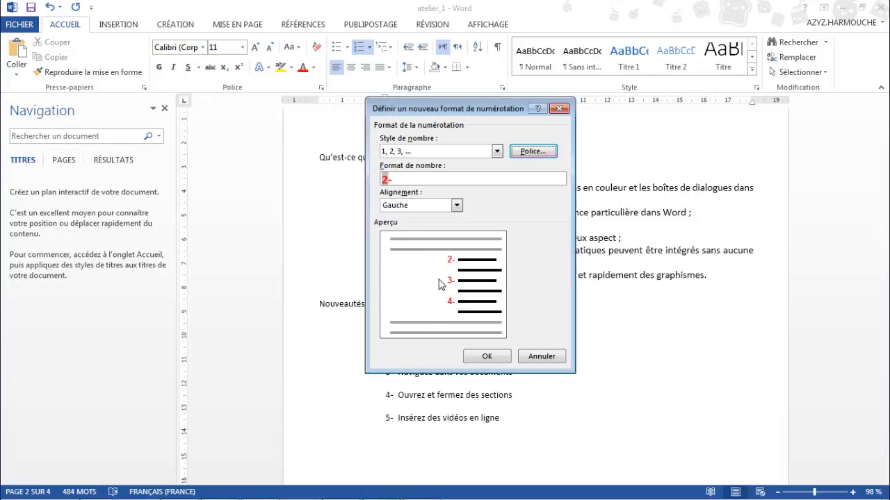
{"action": "left_click", "coordinate": [486, 357]}
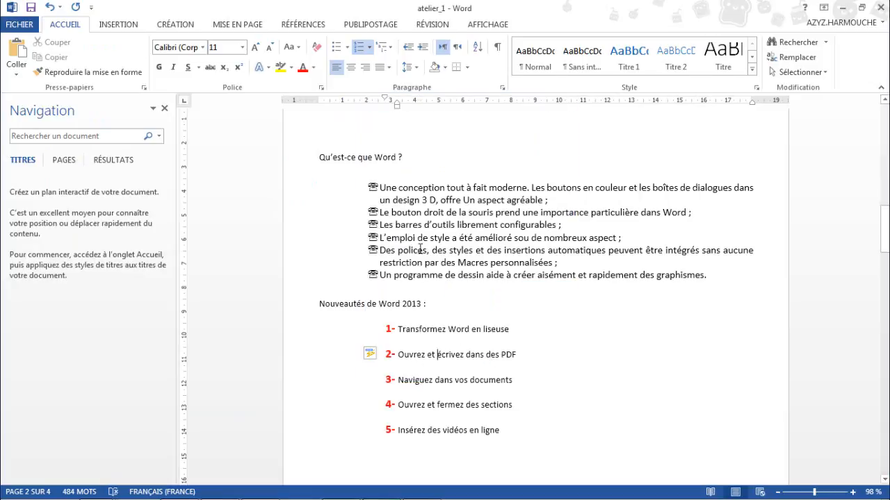
Step: Set the numbering value so that a new list starts at 2 on the item "Ouvrez et écrivez dans des PDF"
{"action": "left_click", "coordinate": [370, 48]}
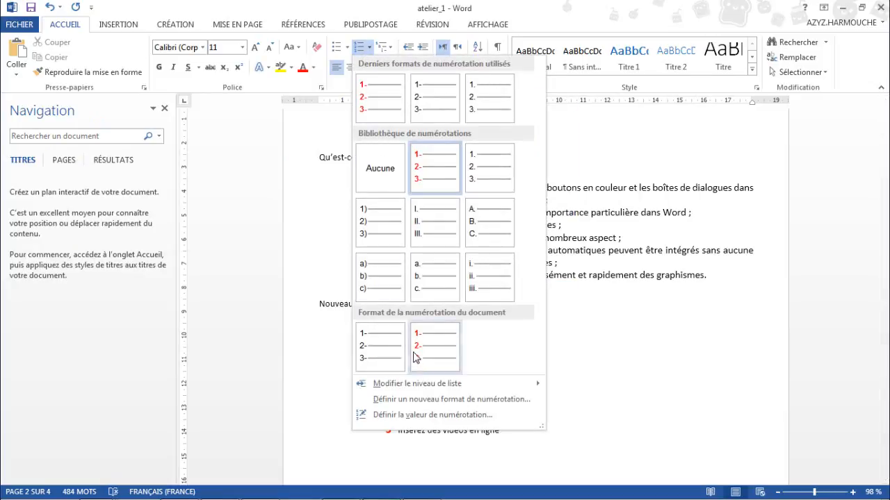
{"action": "left_click", "coordinate": [420, 415]}
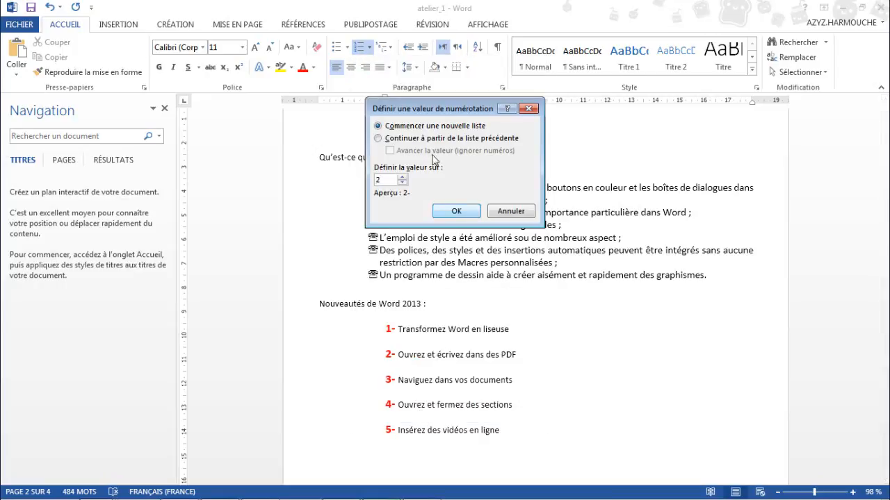
{"action": "left_click_drag", "start_coordinate": [405, 115], "coordinate": [502, 89]}
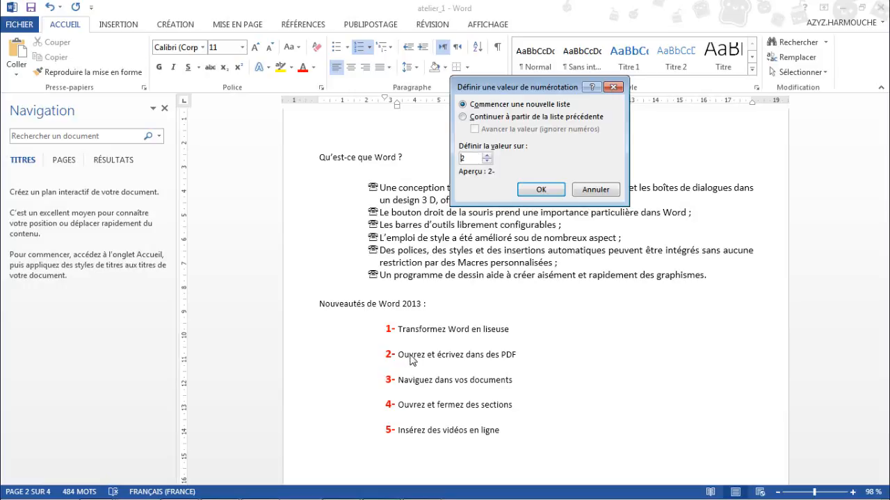
{"action": "left_click", "coordinate": [548, 189]}
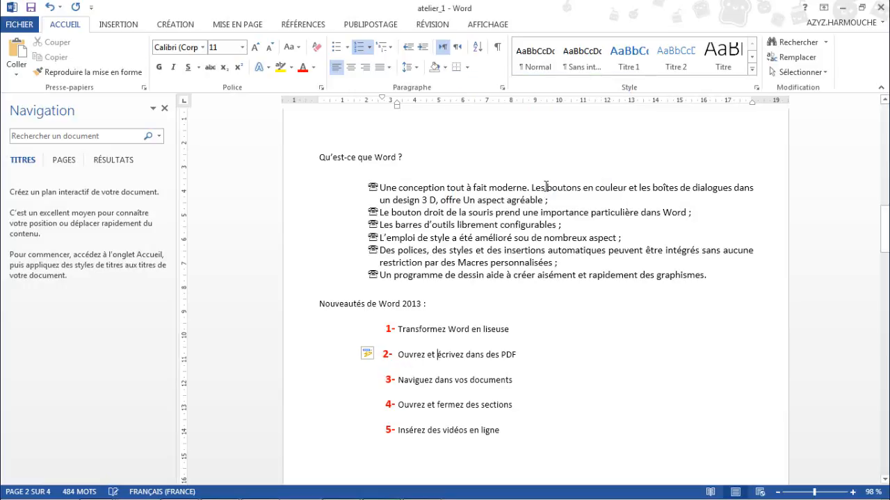